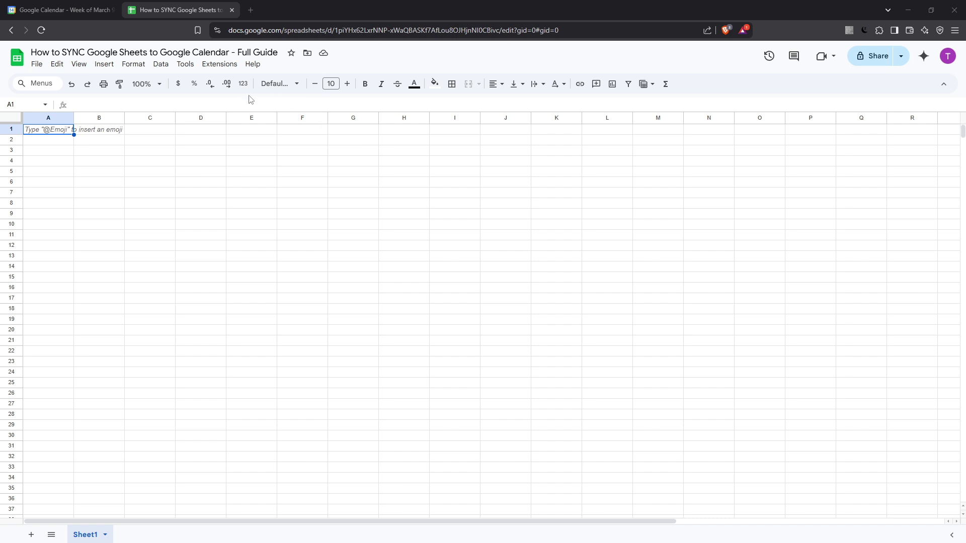
Search the Workspace Marketplace for 'sheet' and pick the Sheets2GCal suggestion.
click(228, 68)
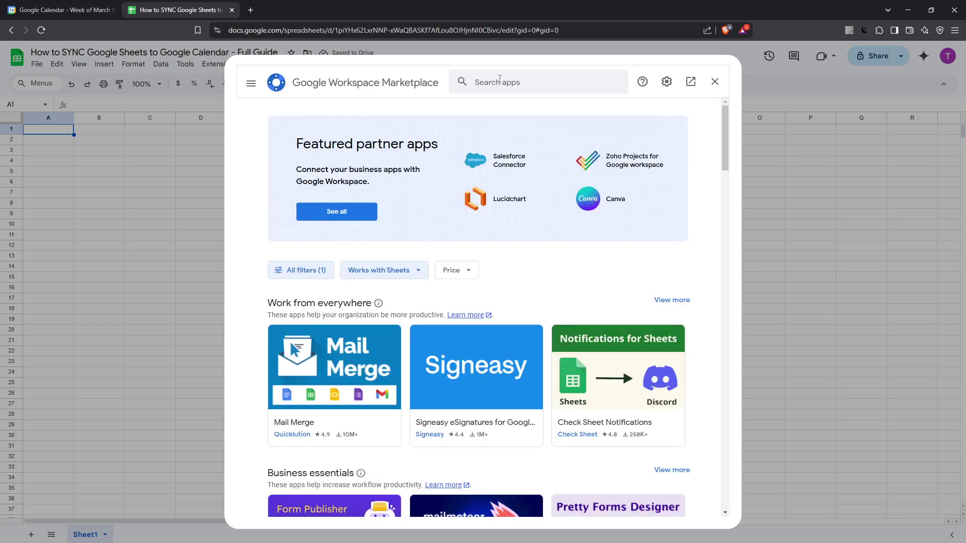
click(499, 80)
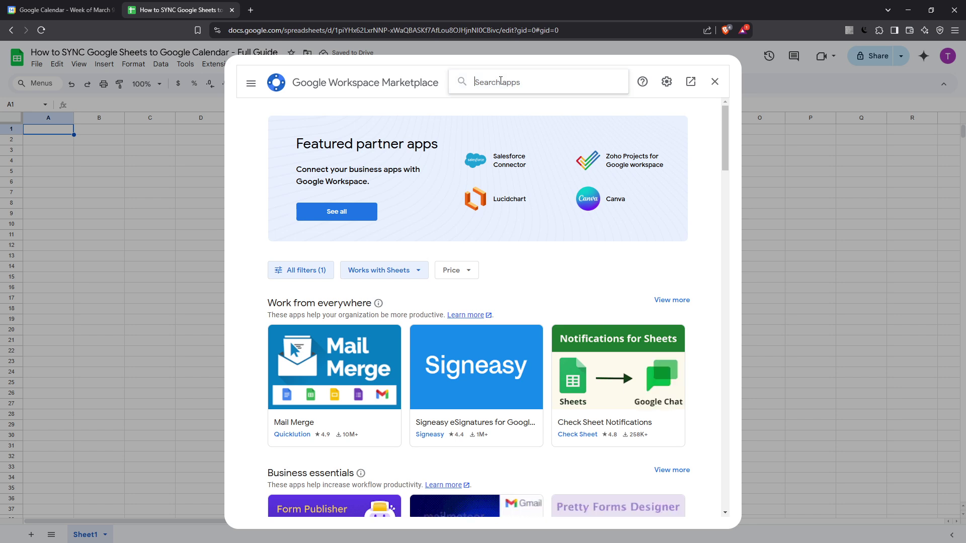
text(sheet)
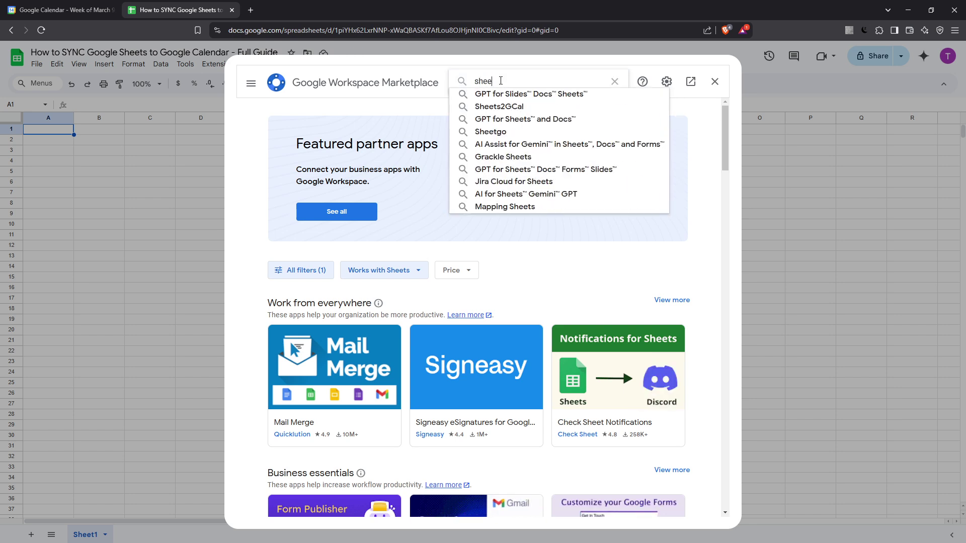
click(523, 107)
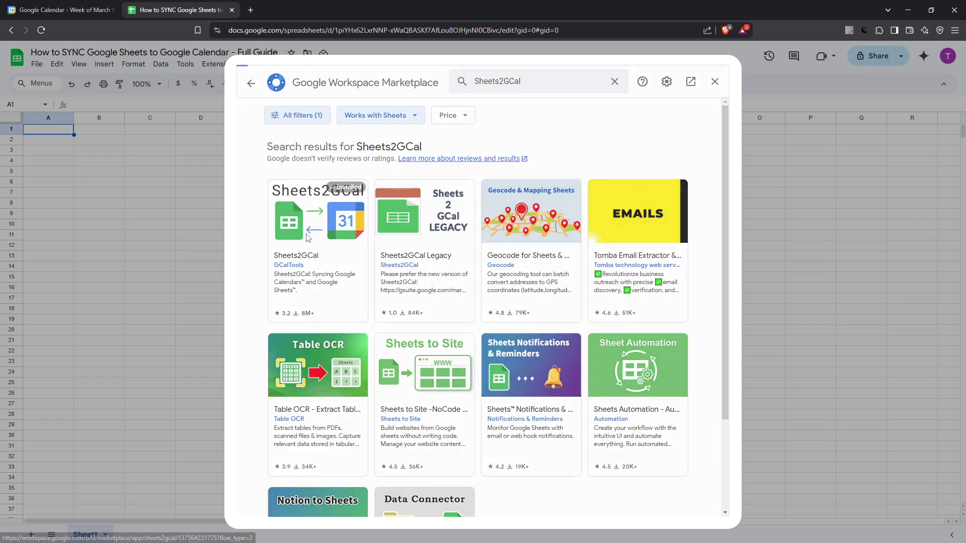
Open the GCalTools Sheets2GCal listing, confirm it's installed, then close the Marketplace.
click(394, 181)
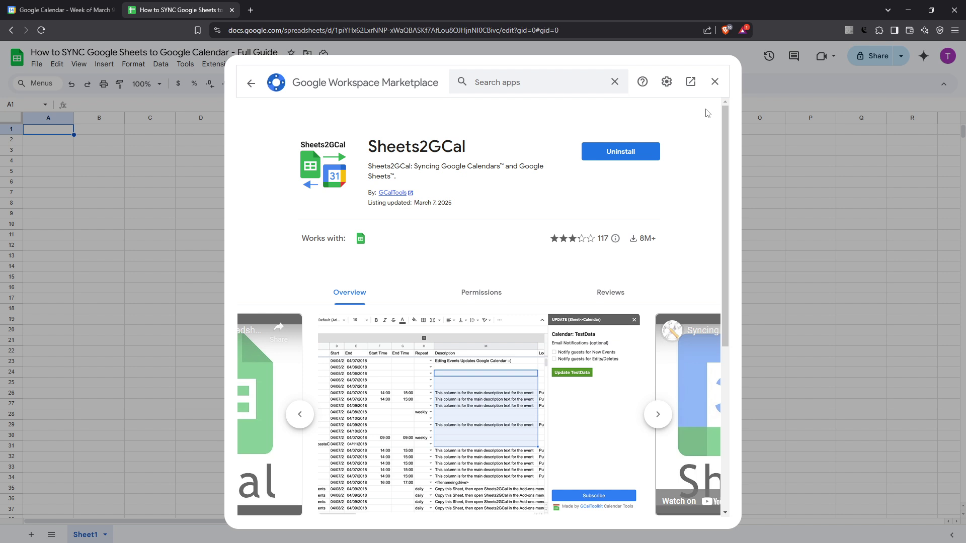
click(715, 83)
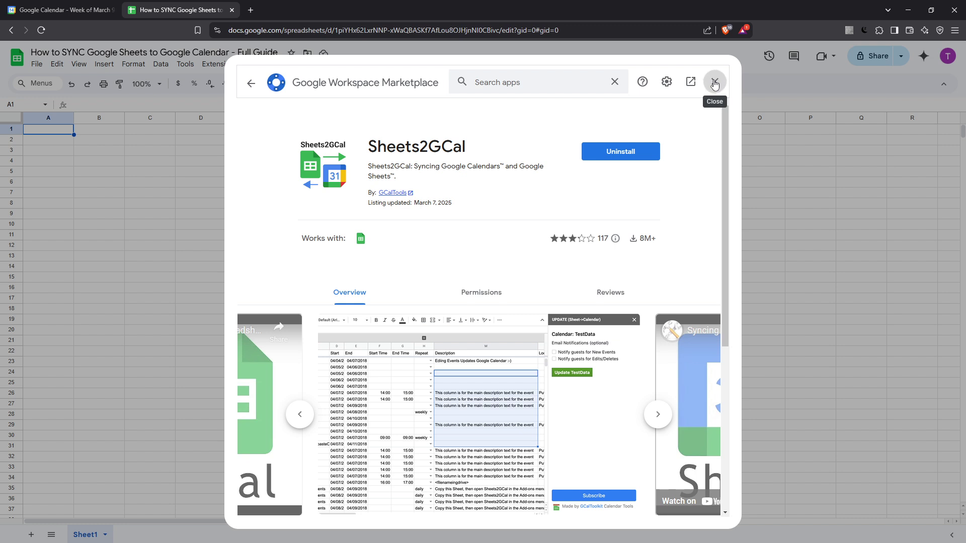
click(714, 83)
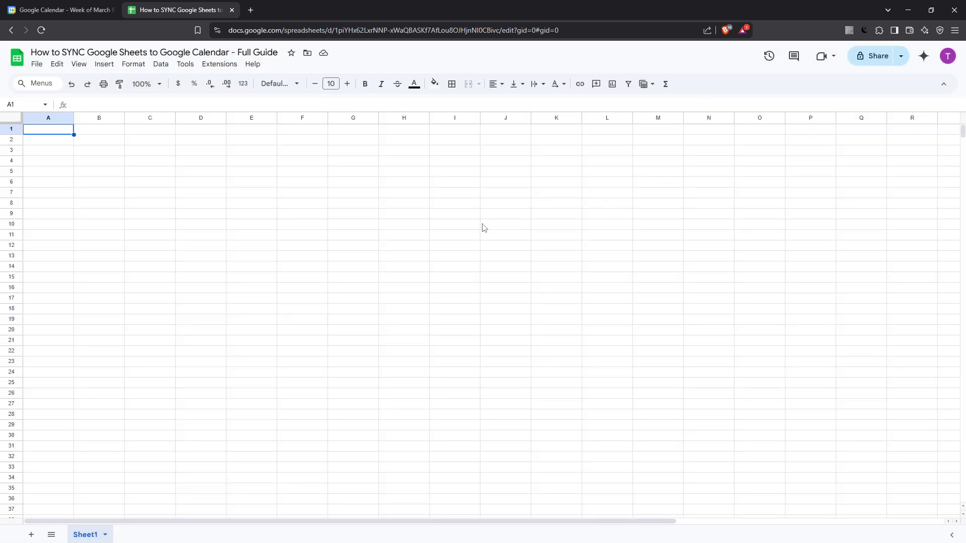
Launch Sheets2GCal's Import Calendar to Sheet panel from the Extensions menu.
click(218, 64)
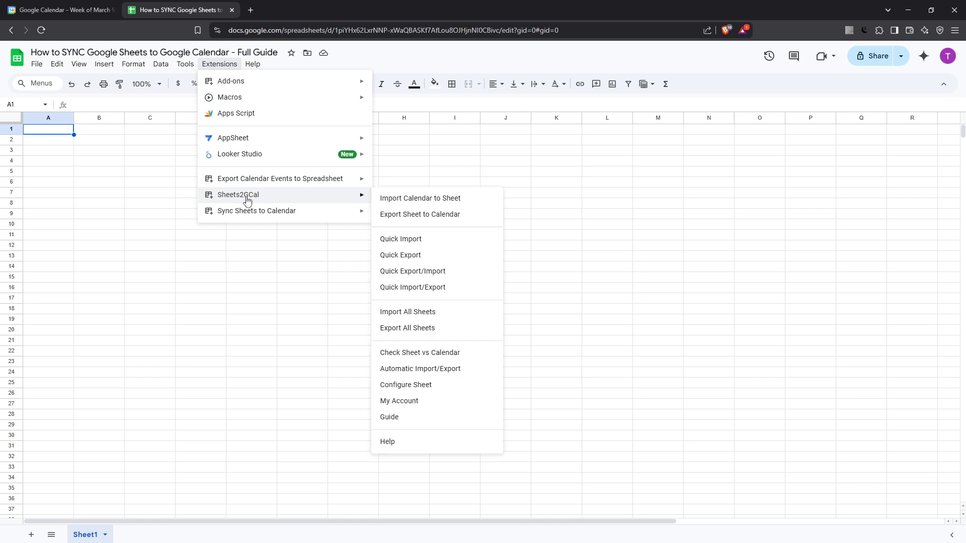
mouse_move(239, 195)
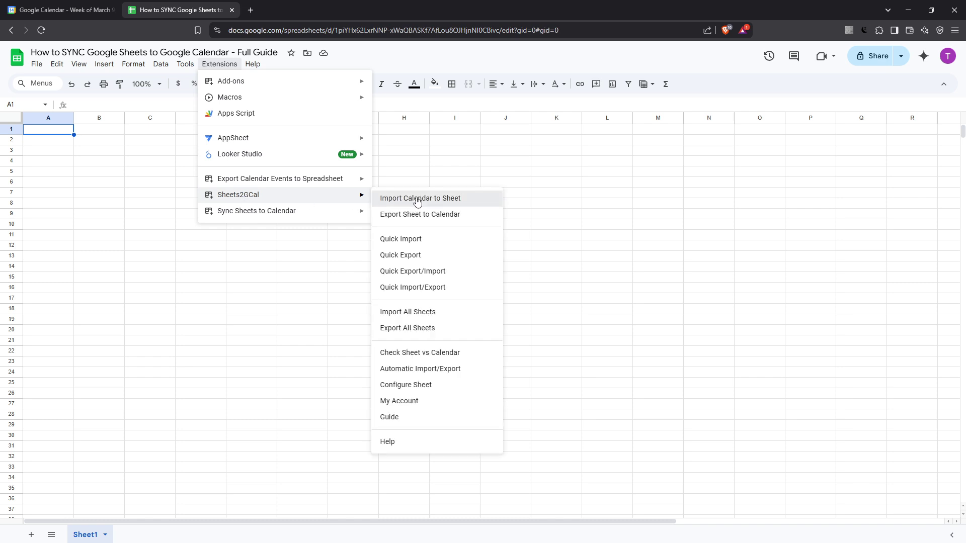
click(417, 200)
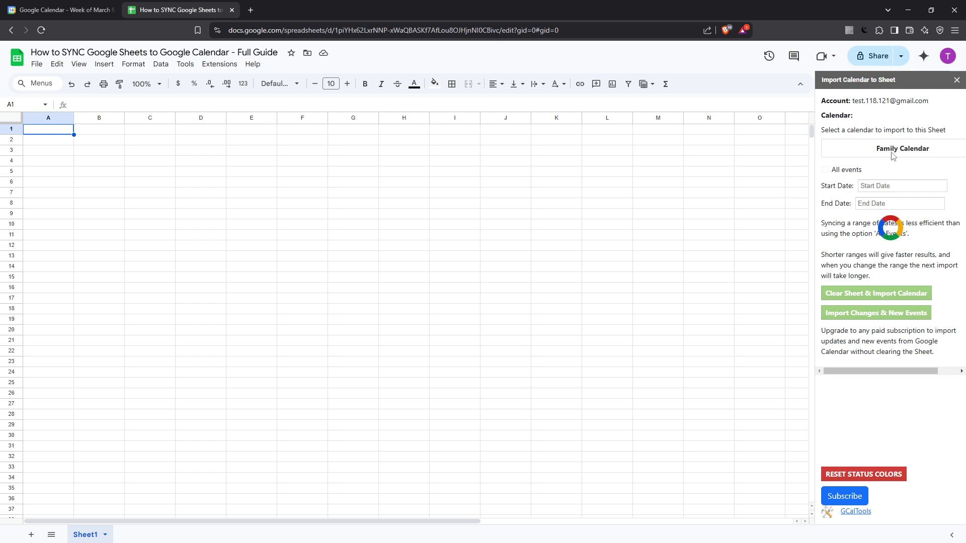
Keep Family Calendar as the source and run Clear Sheet & Import Calendar.
click(909, 149)
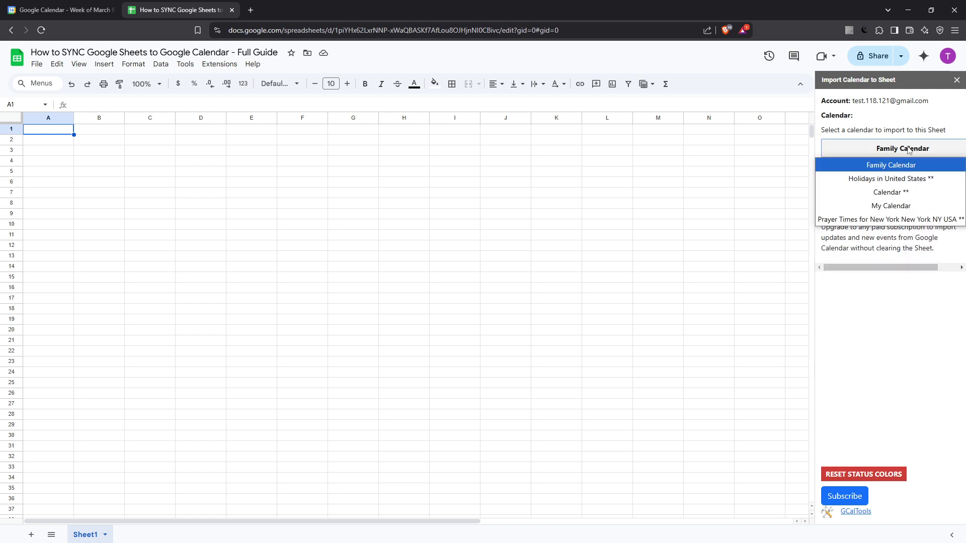
click(909, 150)
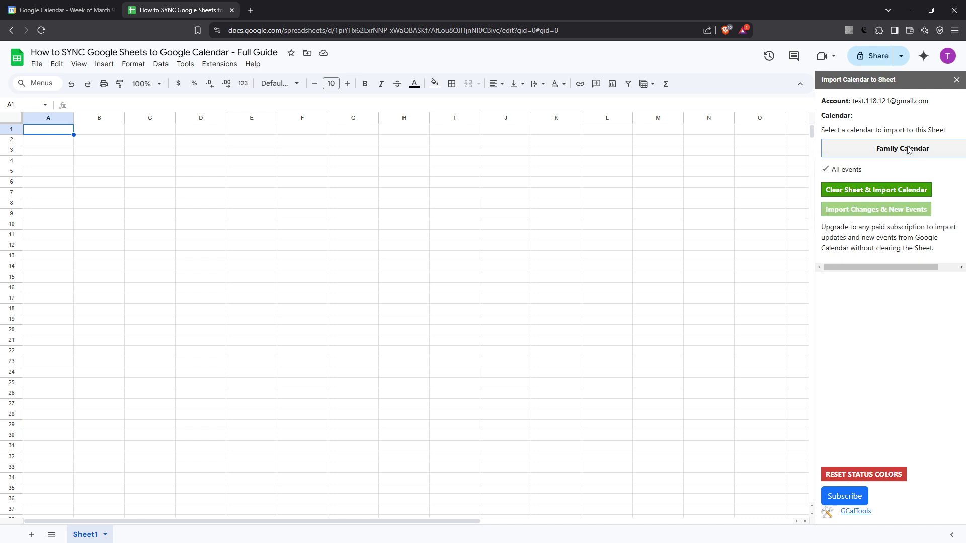
click(885, 193)
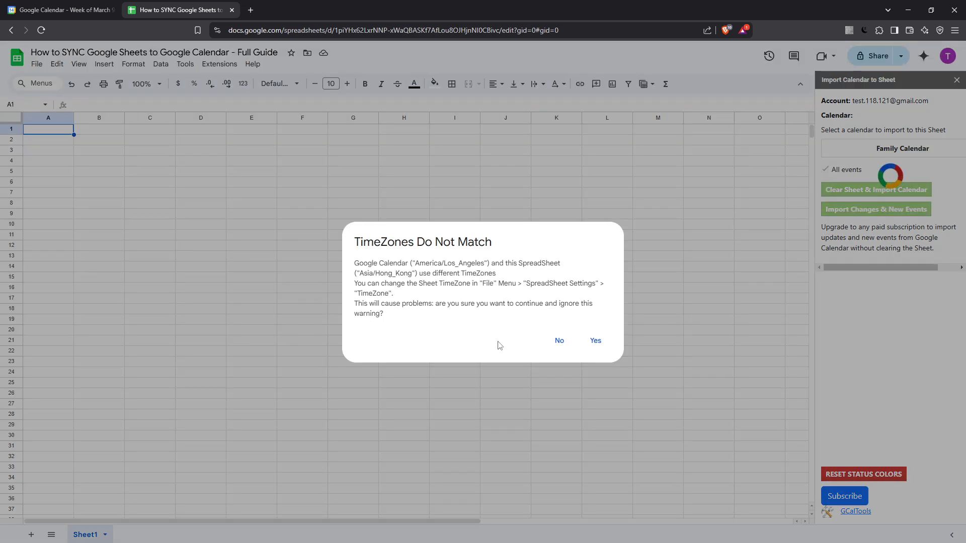
Accept both the TimeZones Do Not Match warning and the Empty Sheet and Import confirmation.
click(595, 341)
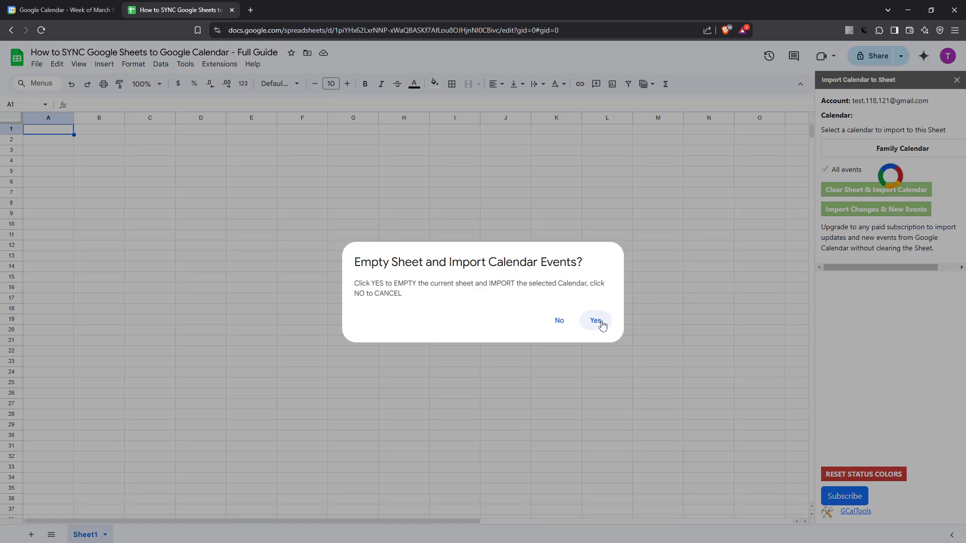
click(595, 321)
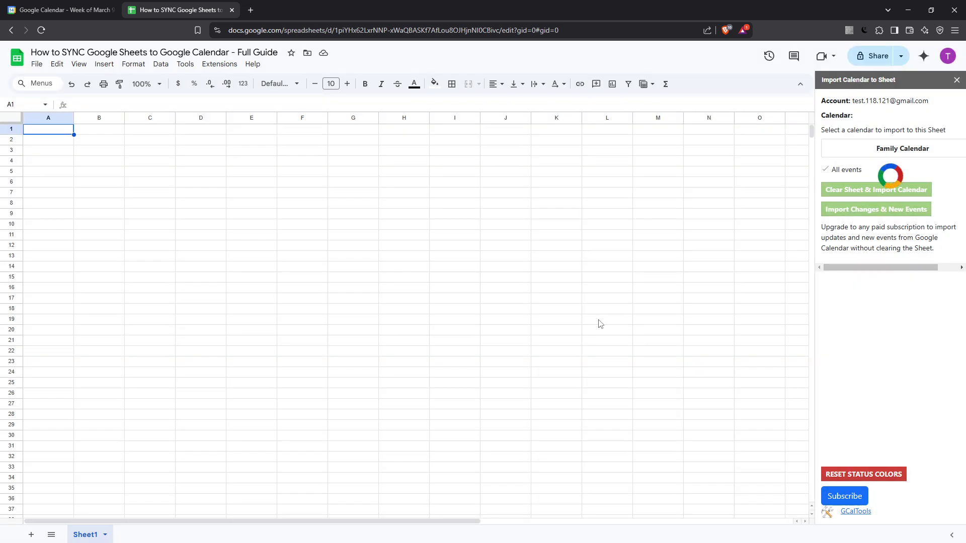